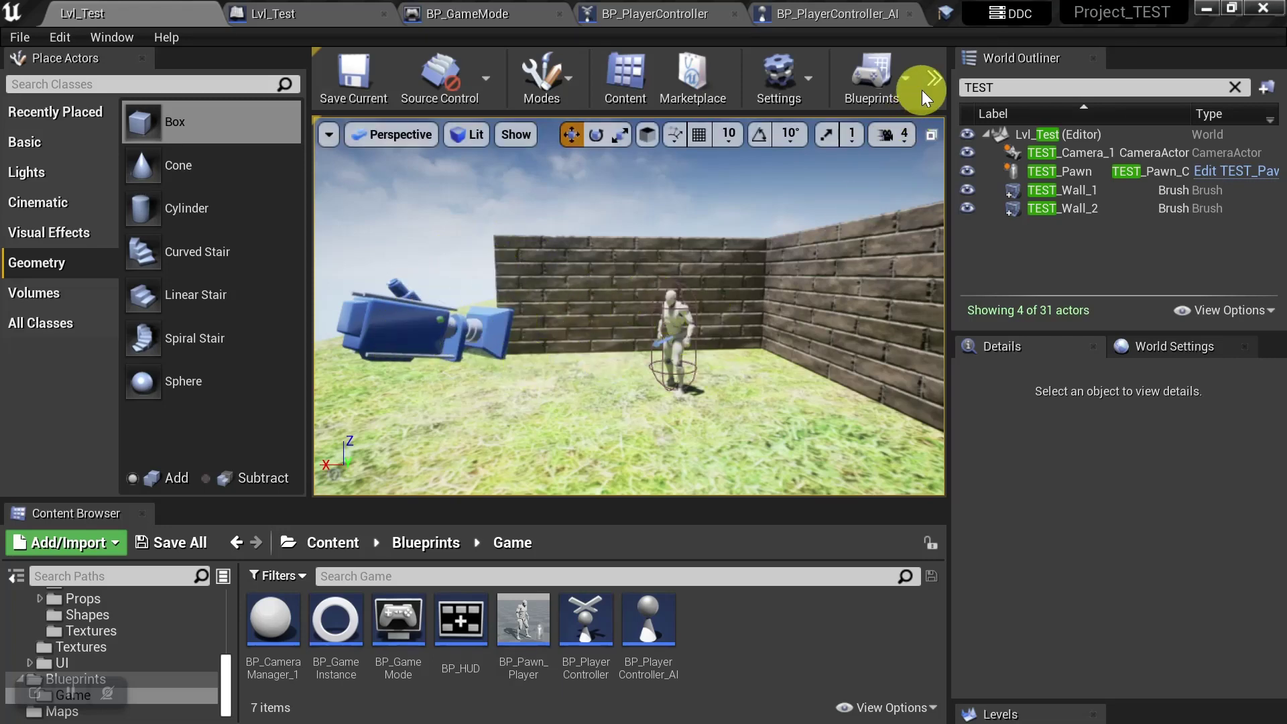
Step: Run a quick play test of the level, then review BP_GameMode before returning to BP_PlayerController
click(935, 73)
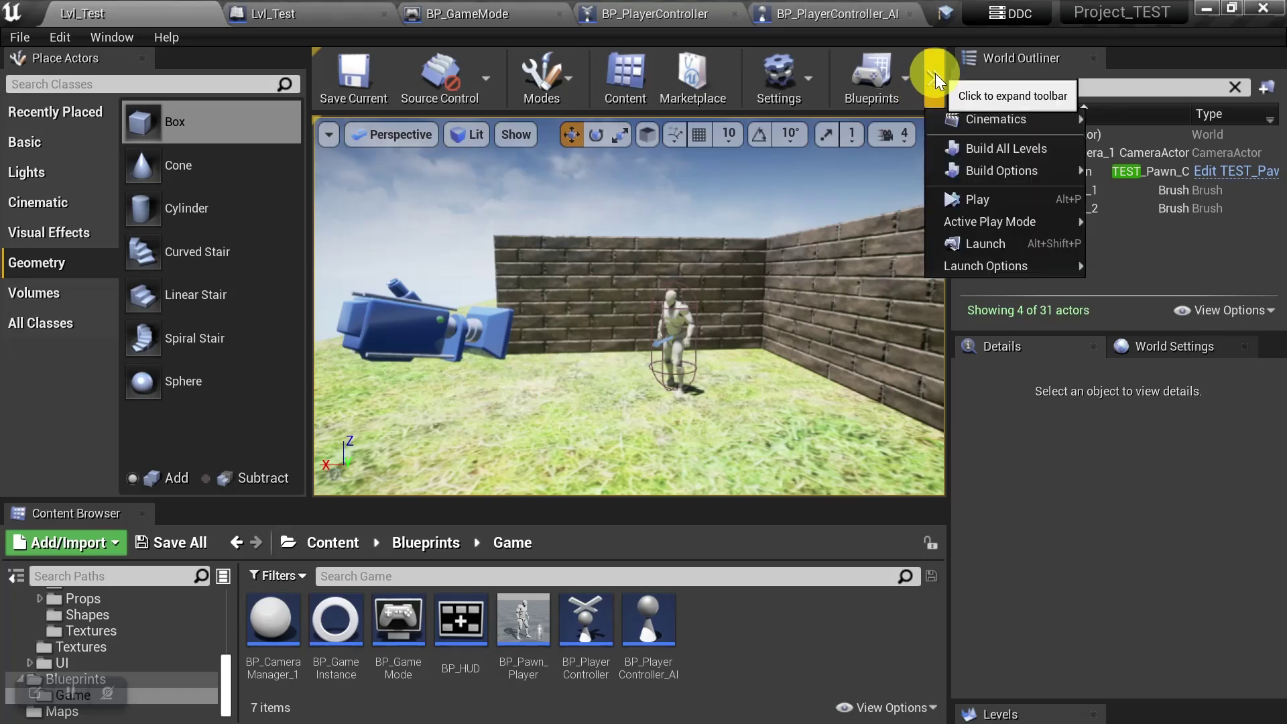
click(967, 200)
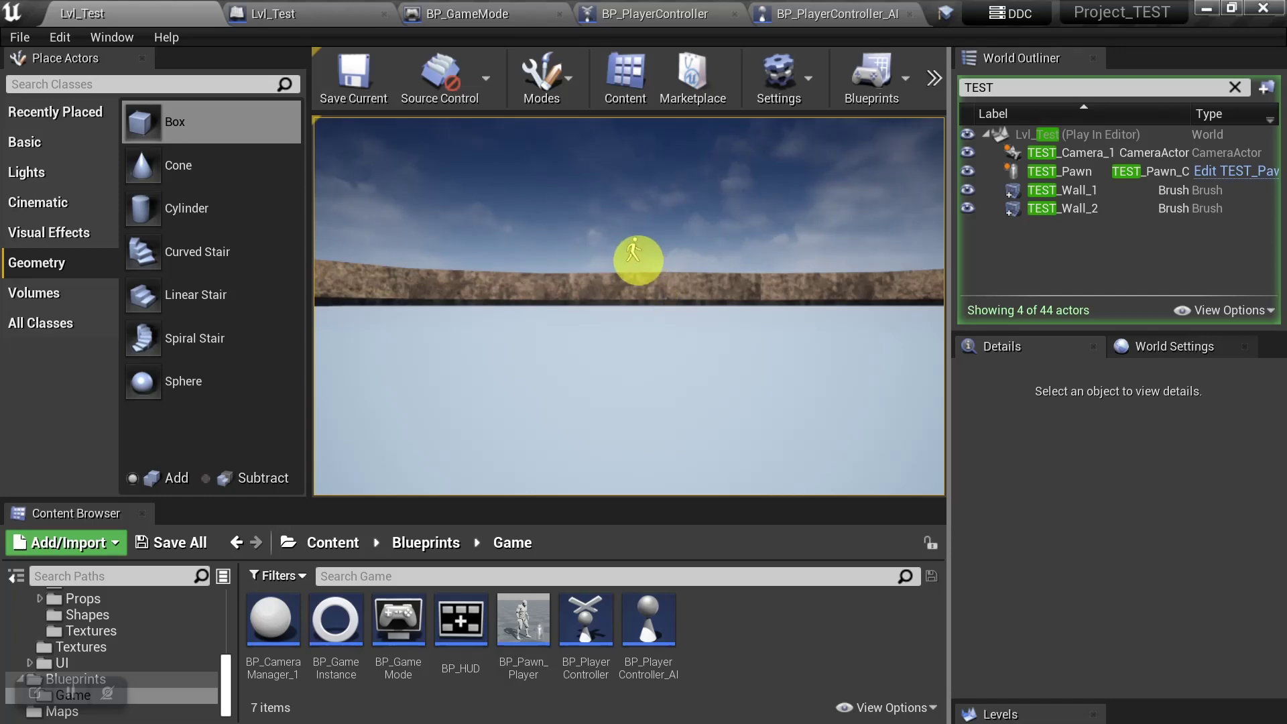
key(Escape)
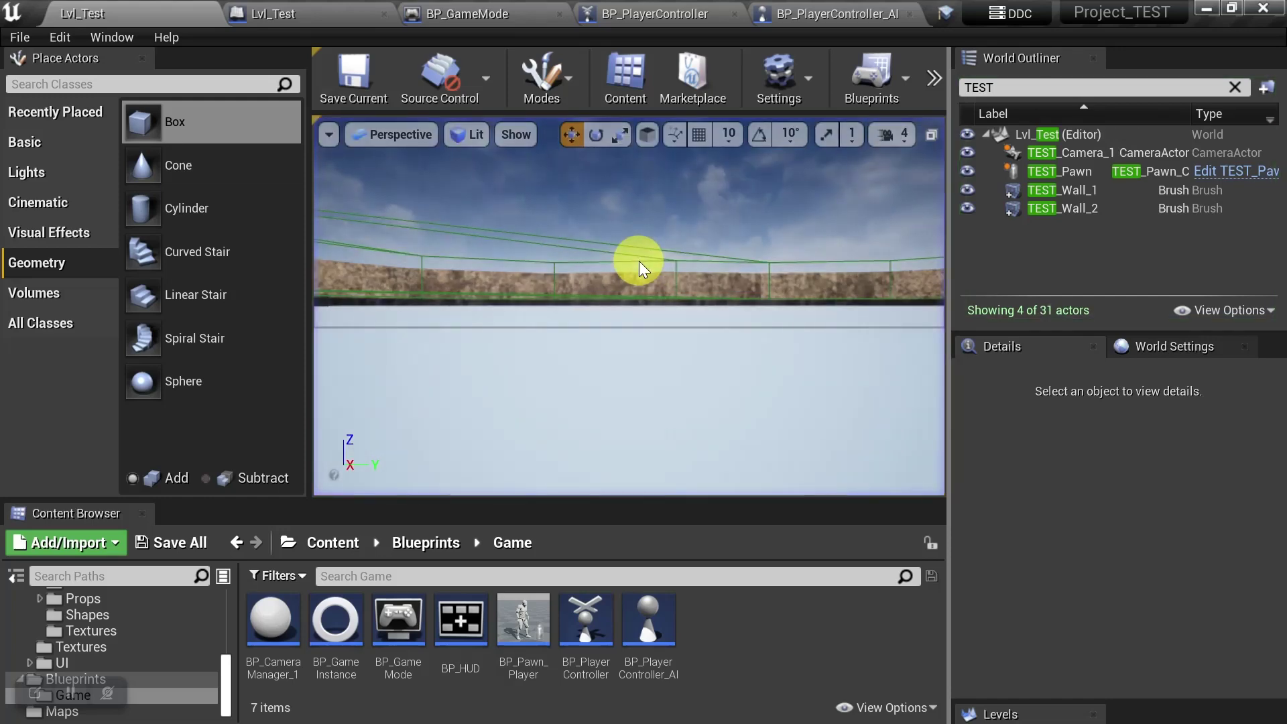
click(495, 17)
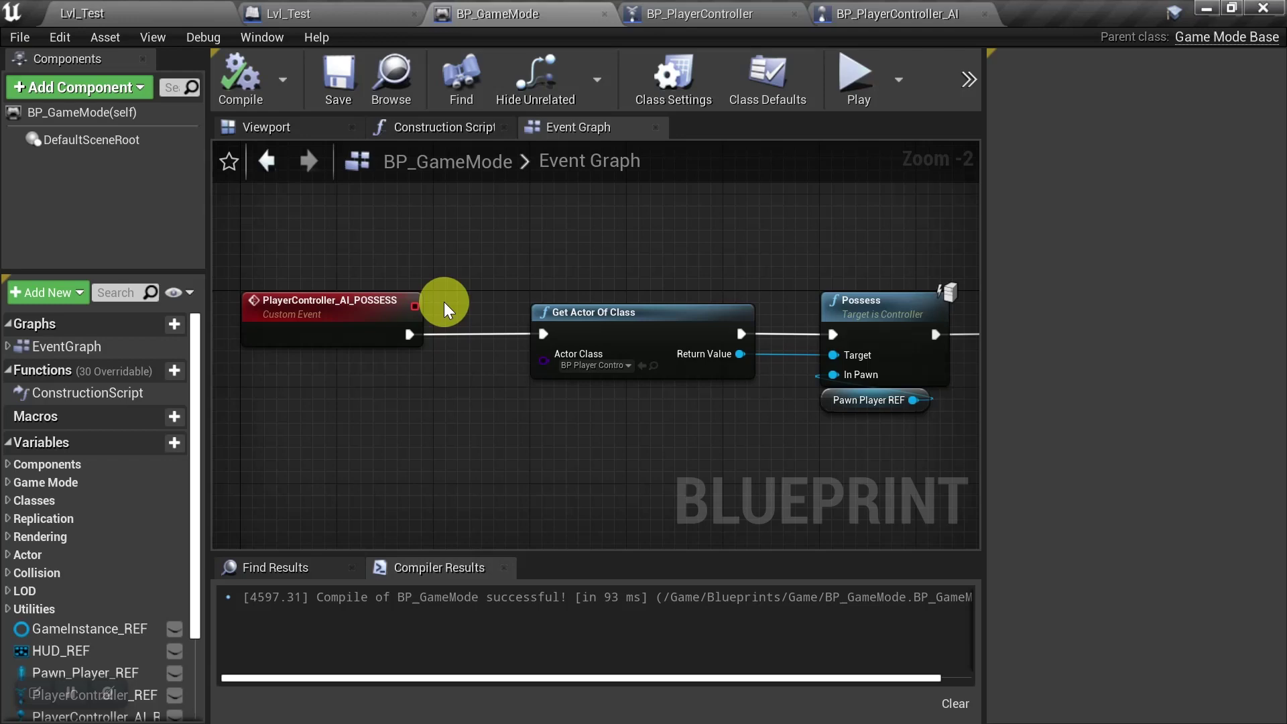
click(720, 17)
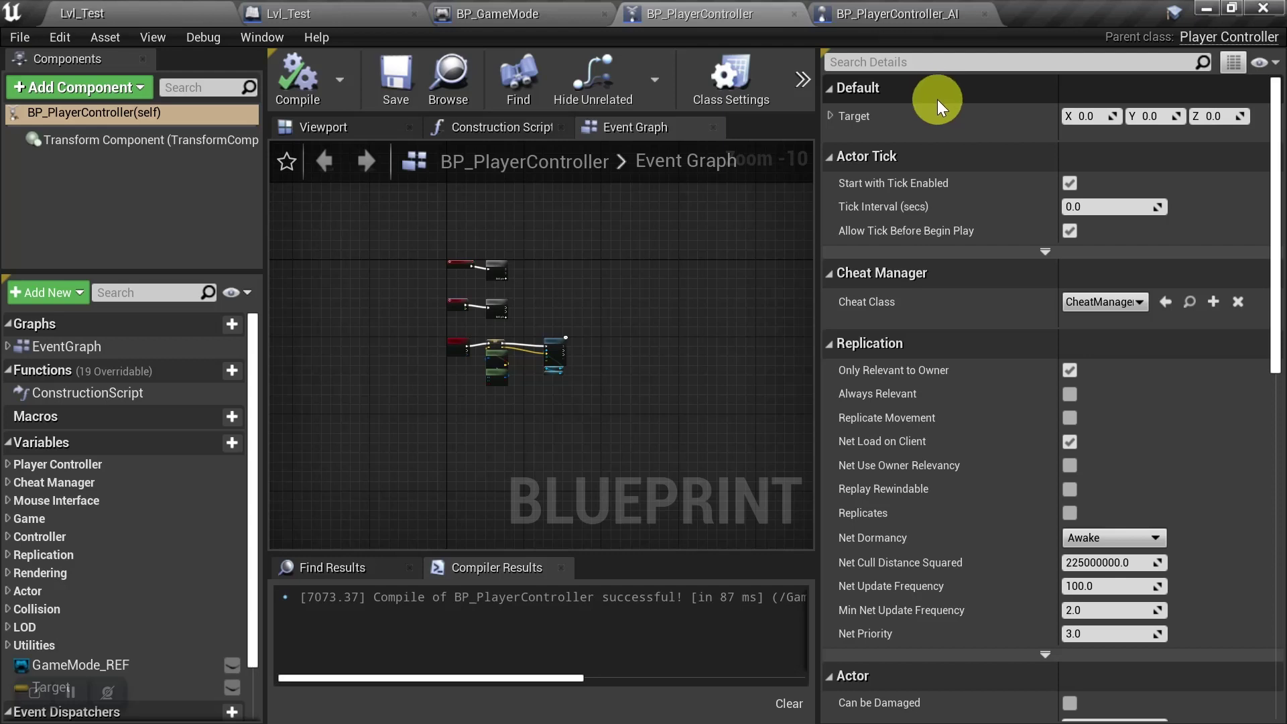
Step: Review BP_PlayerController's Player Controller camera settings, including Auto Manage Active Camera Target
scroll(937, 99, down, 10)
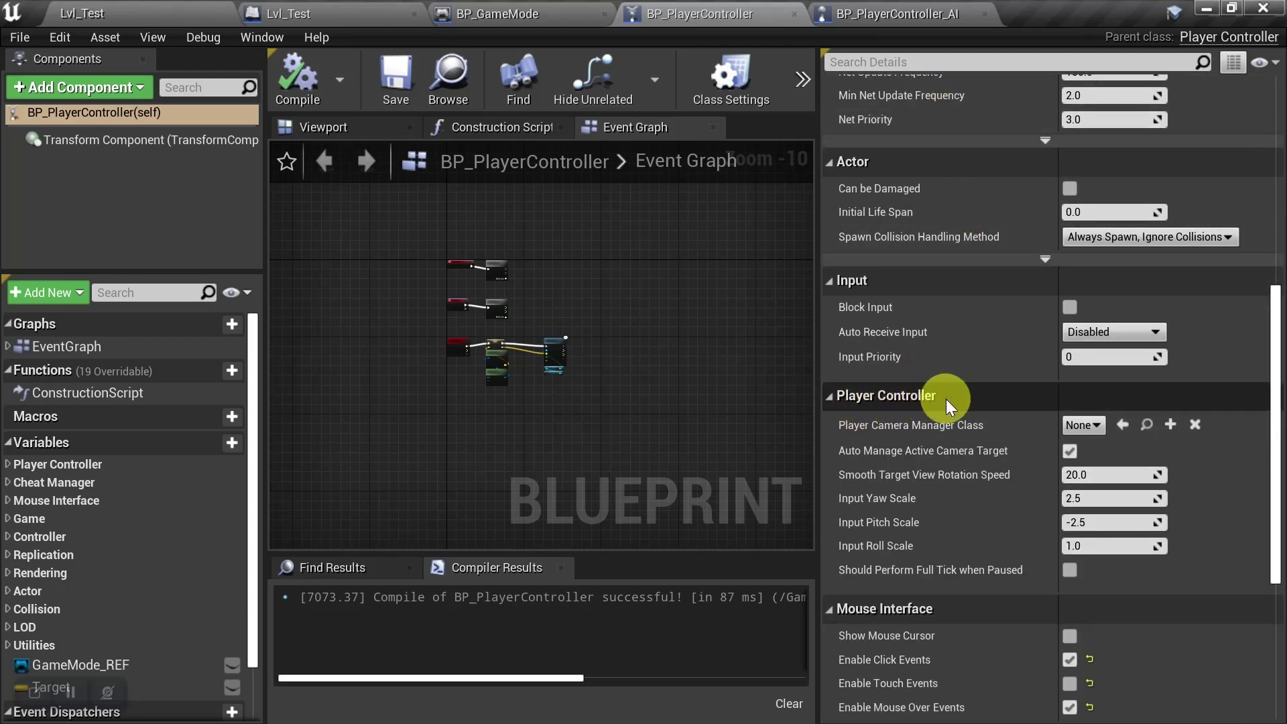
mouse_move(846, 427)
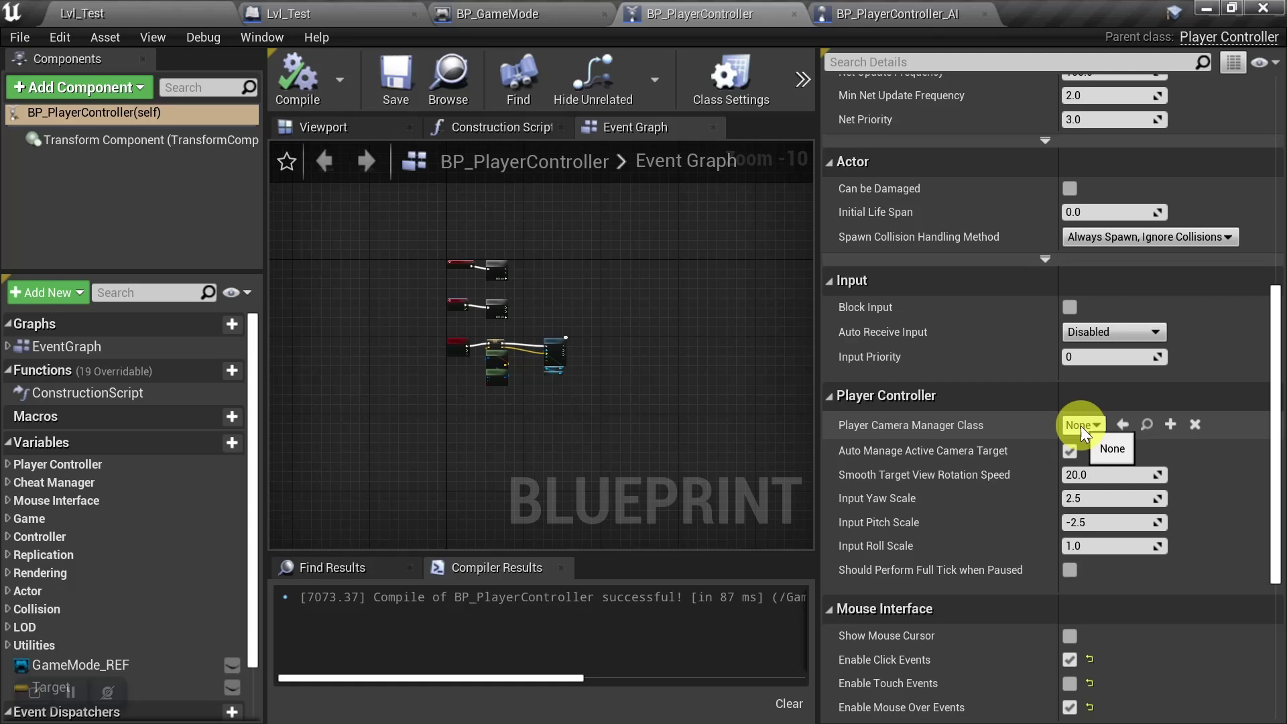
mouse_move(846, 451)
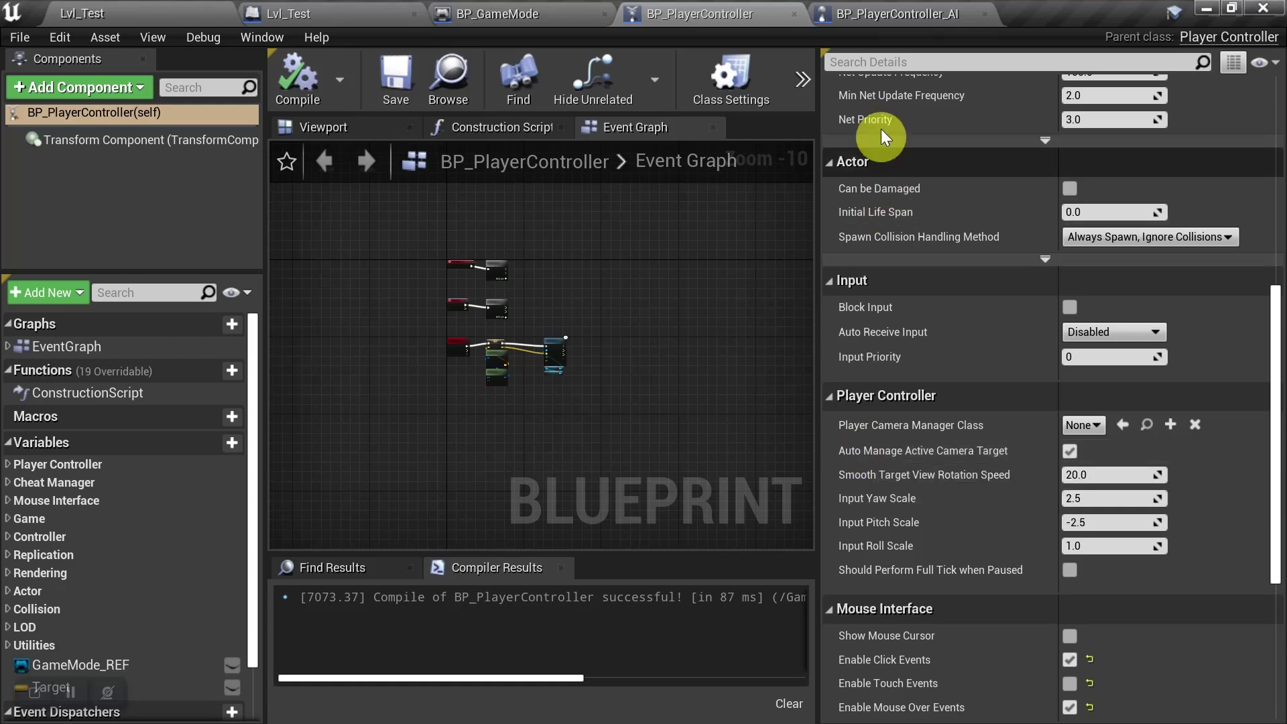
Step: Search BP_PlayerController_AI's details for 'camera' to check Find Camera Component, then clear the search
click(878, 13)
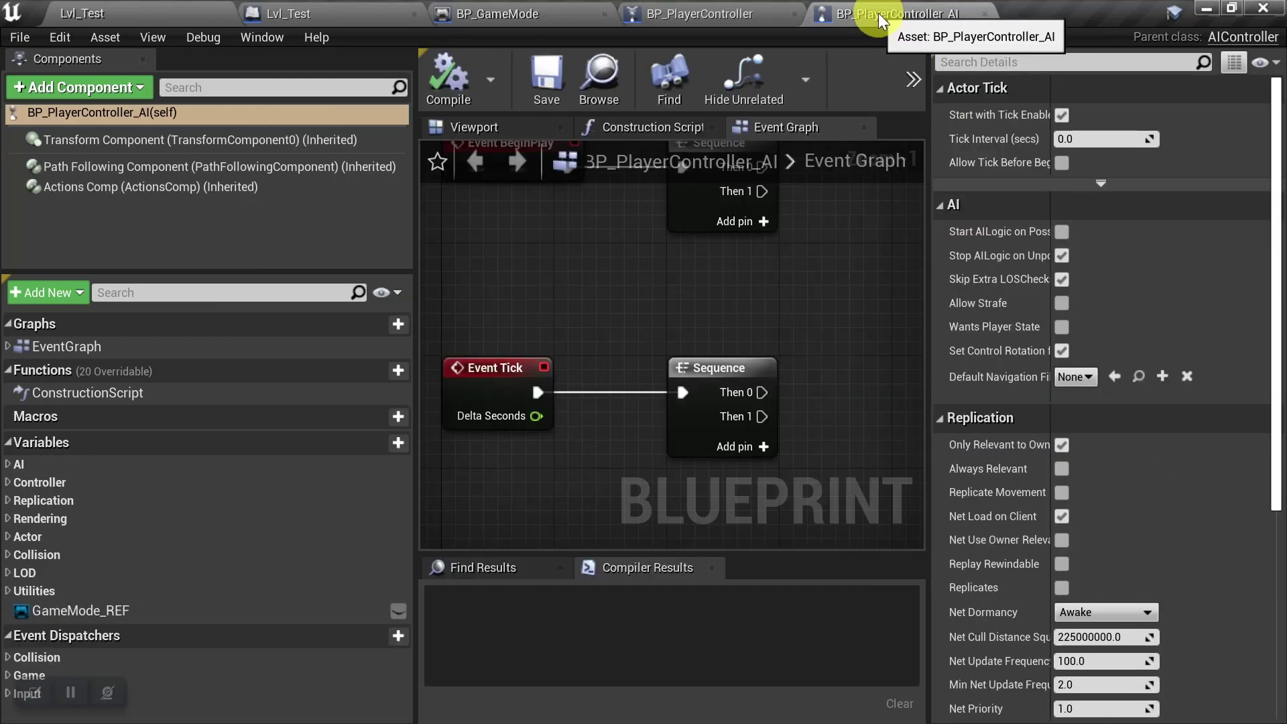
click(1026, 63)
text(camera)
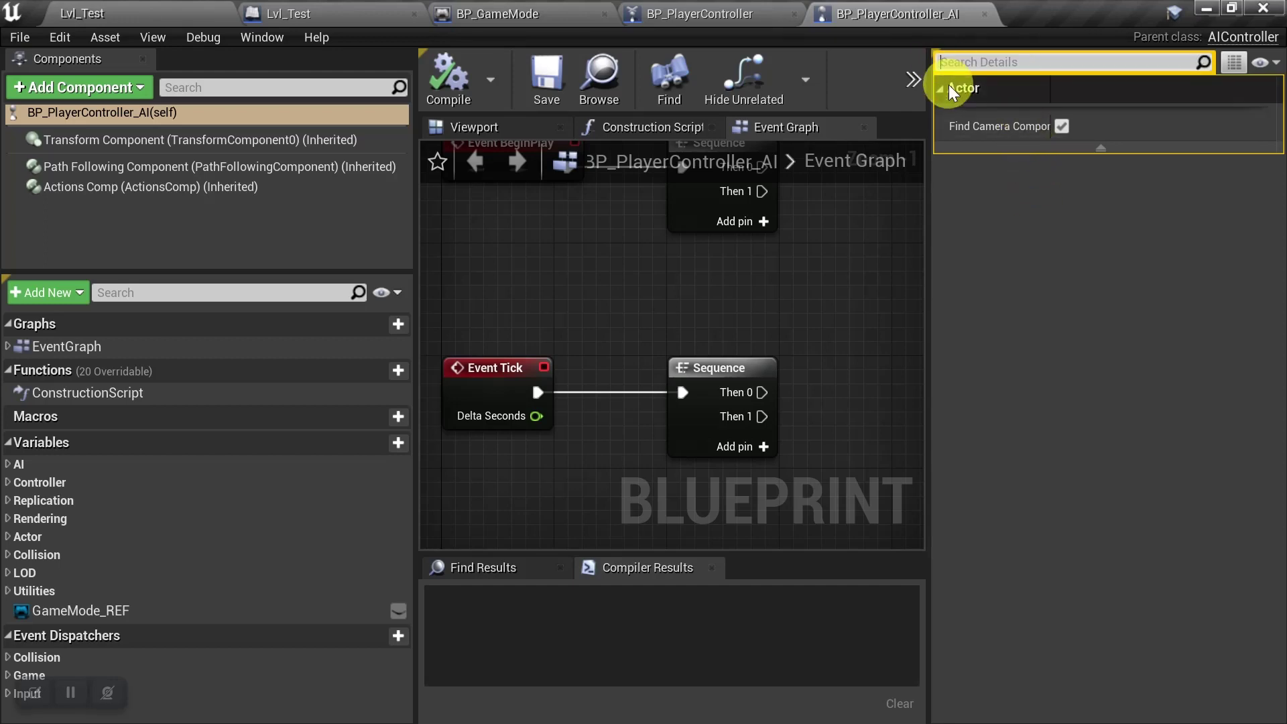
key(Escape)
Step: Back in BP_PlayerController, read the Auto Manage Active Camera Target tooltip
click(721, 17)
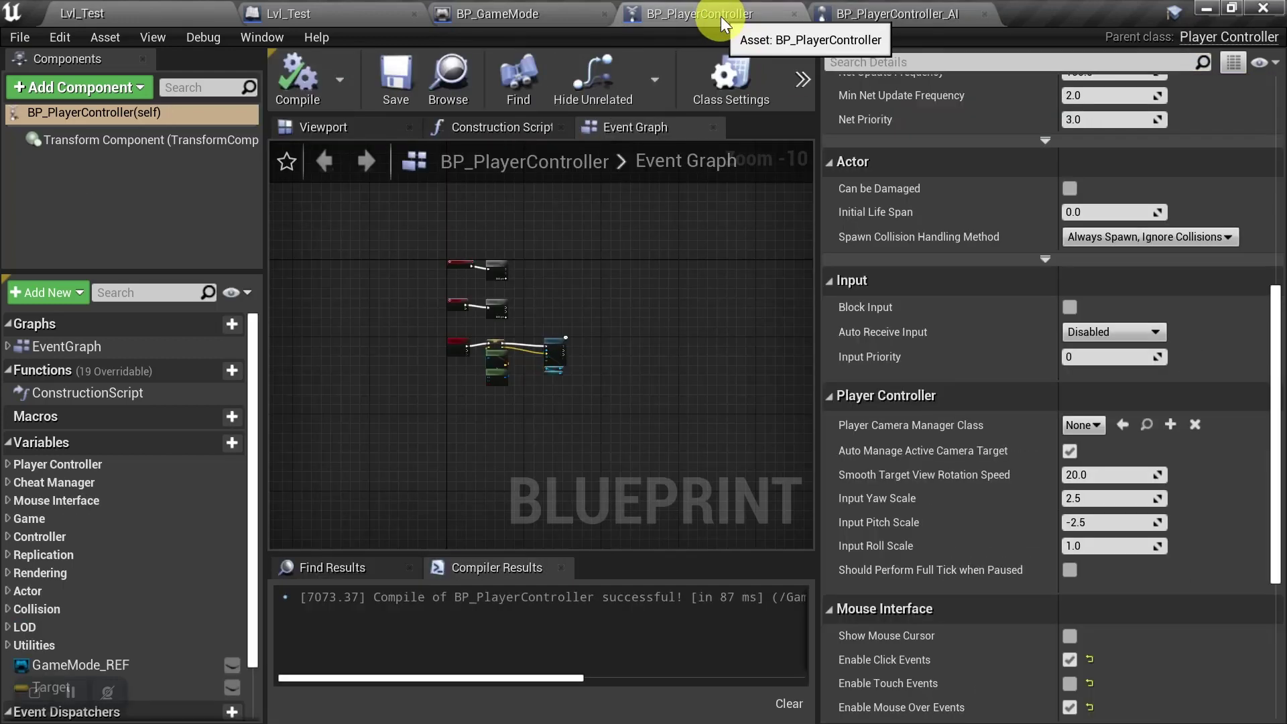
mouse_move(890, 453)
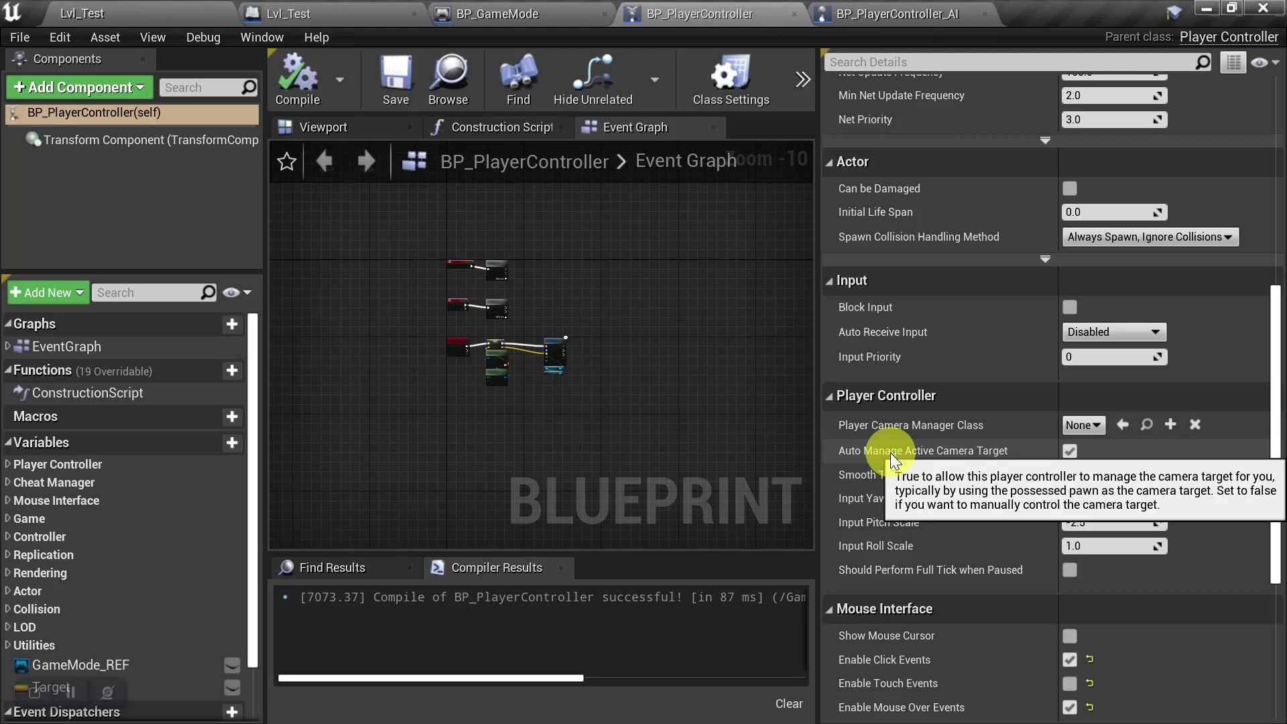
Step: Check BP_GameMode's Camera_SET nodes, then uncheck Auto Manage Active Camera Target in BP_PlayerController and compile
click(510, 13)
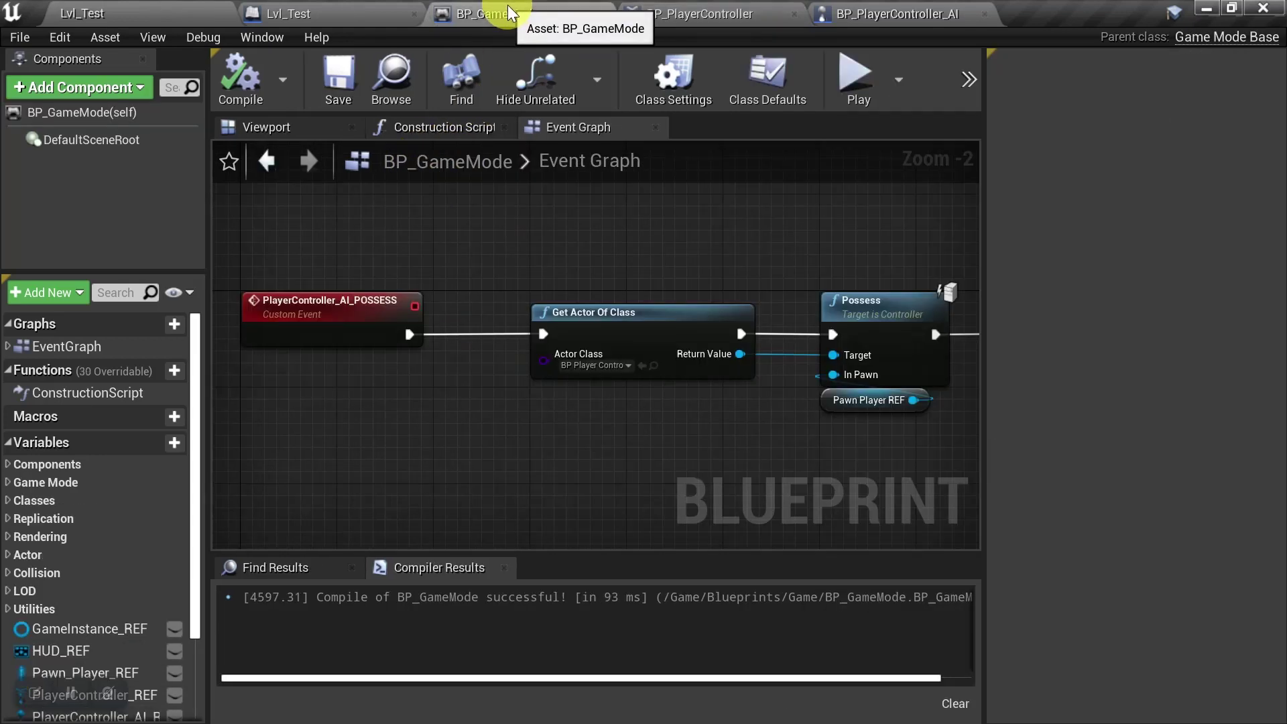
right_drag(634, 420, 676, 172)
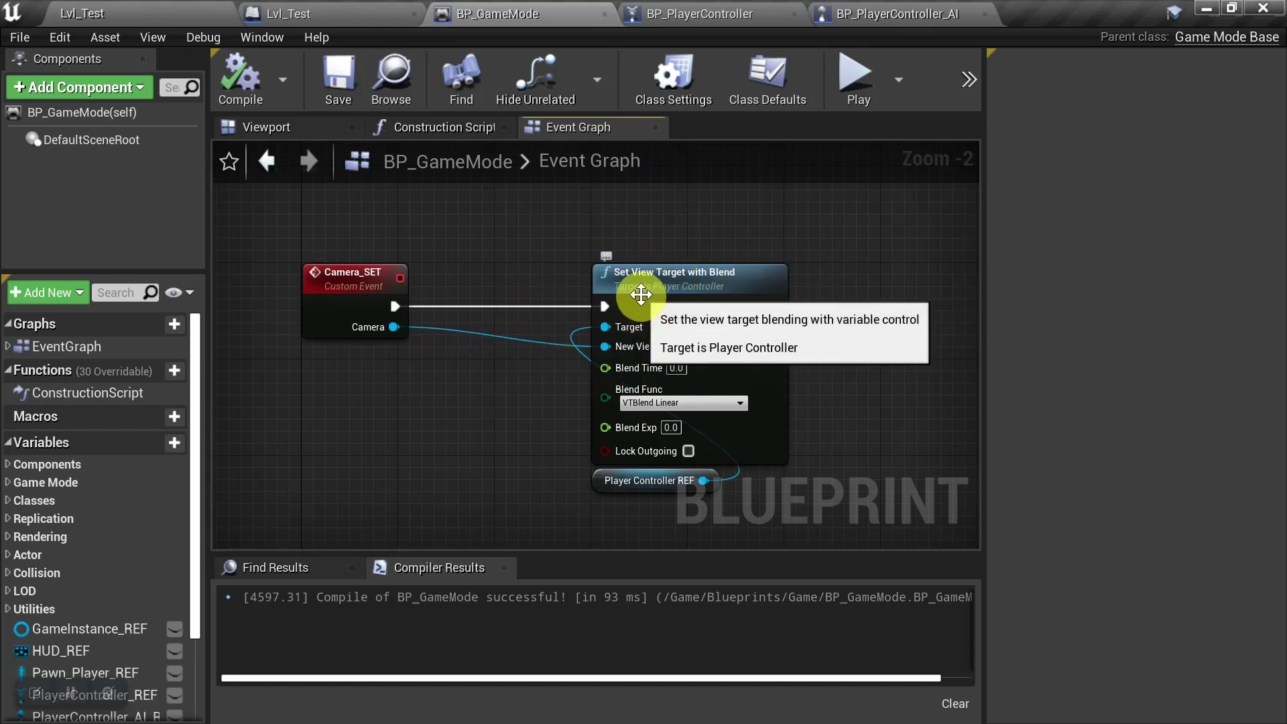
click(713, 14)
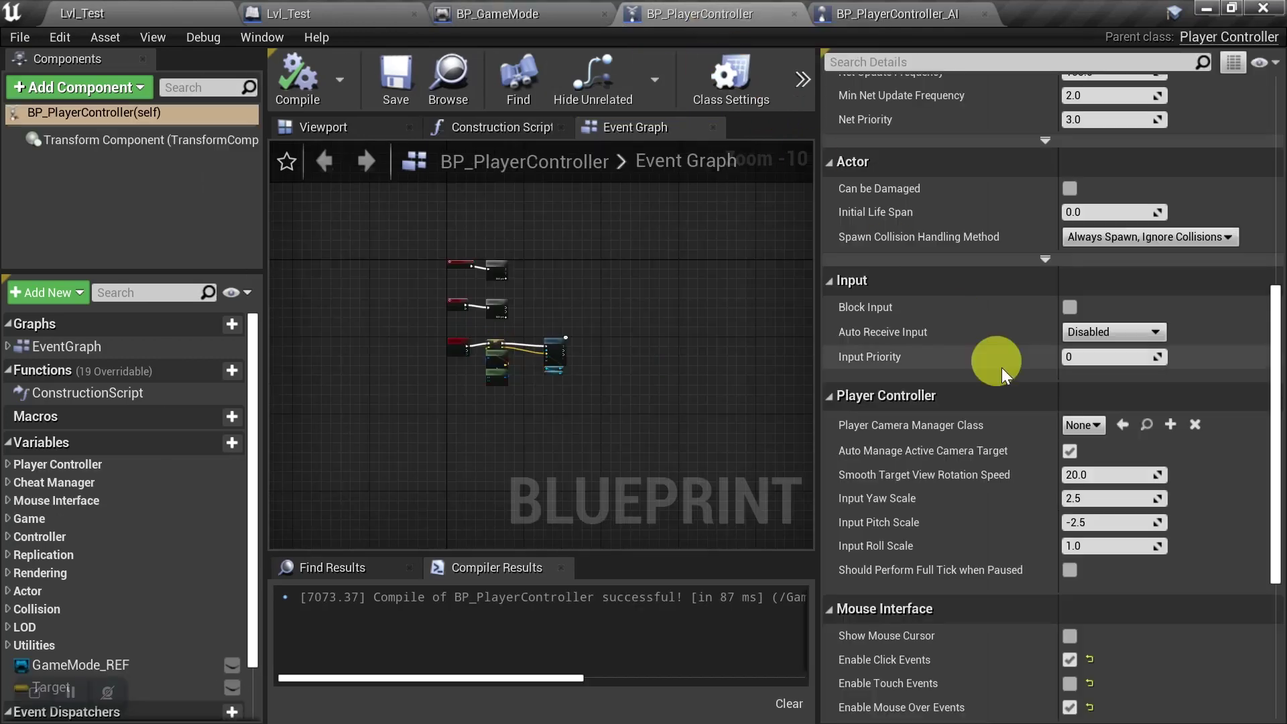
click(1069, 450)
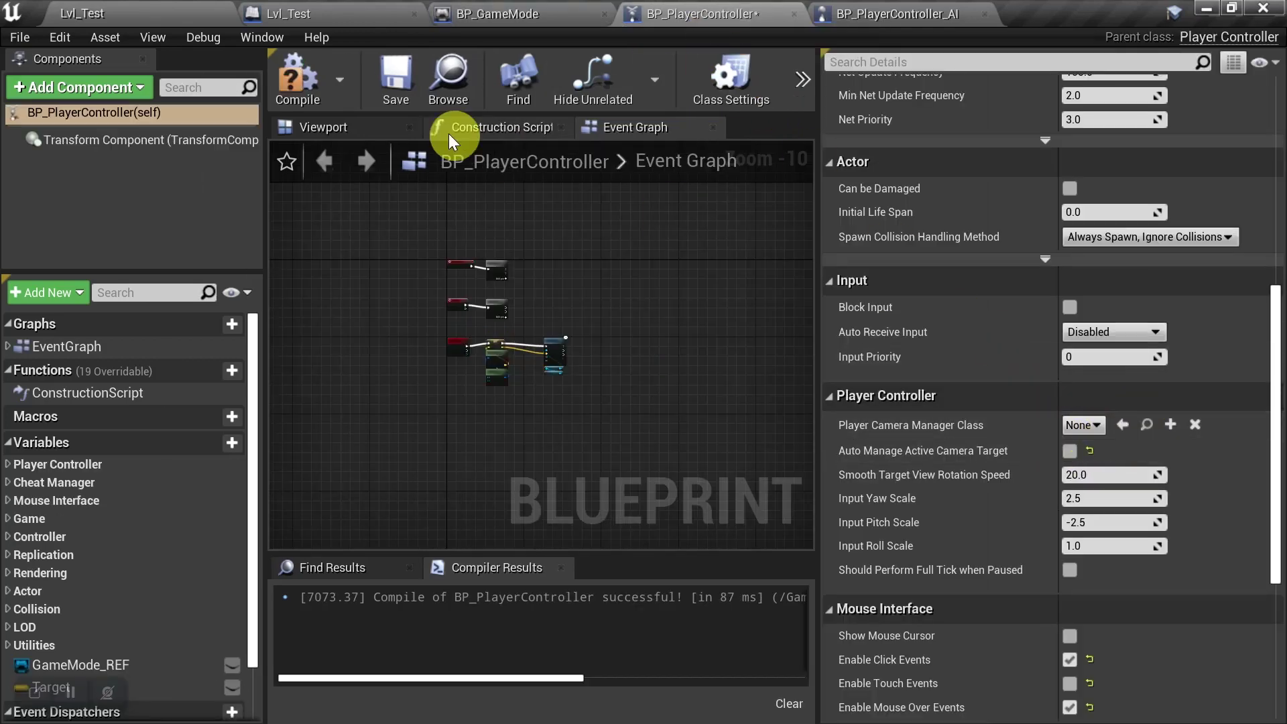
click(312, 83)
click(390, 75)
click(154, 12)
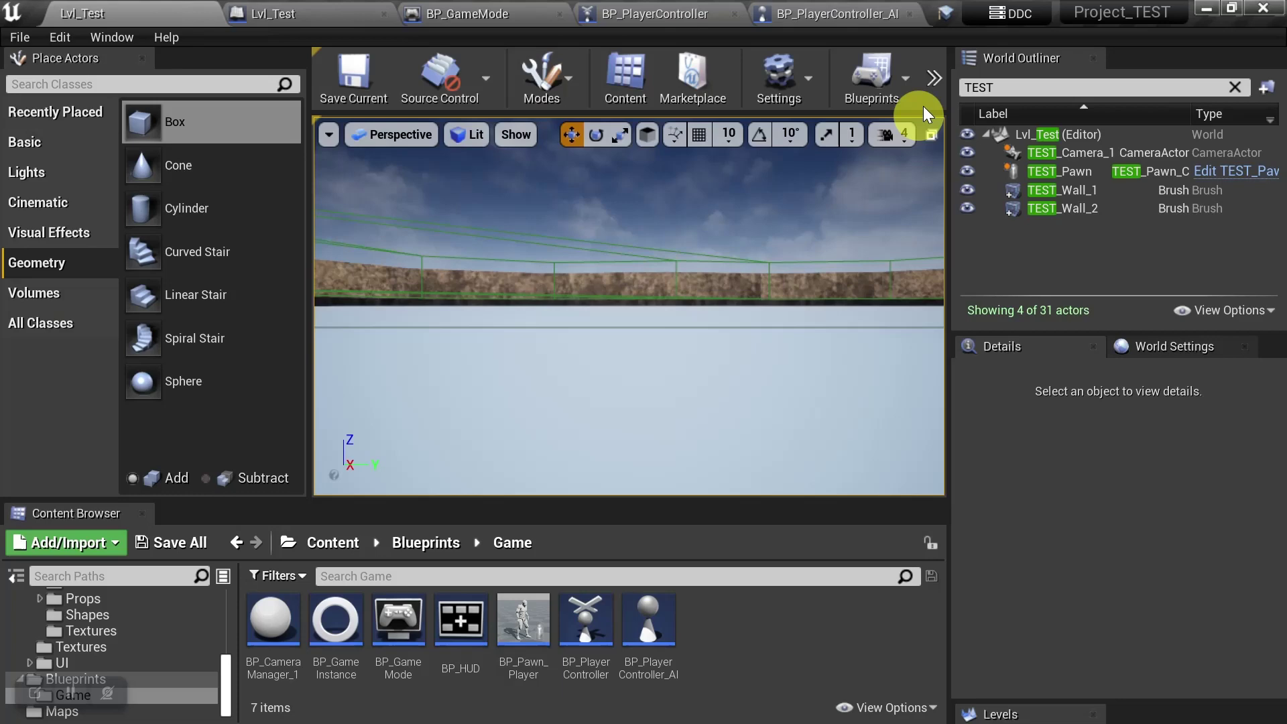
click(935, 77)
click(968, 209)
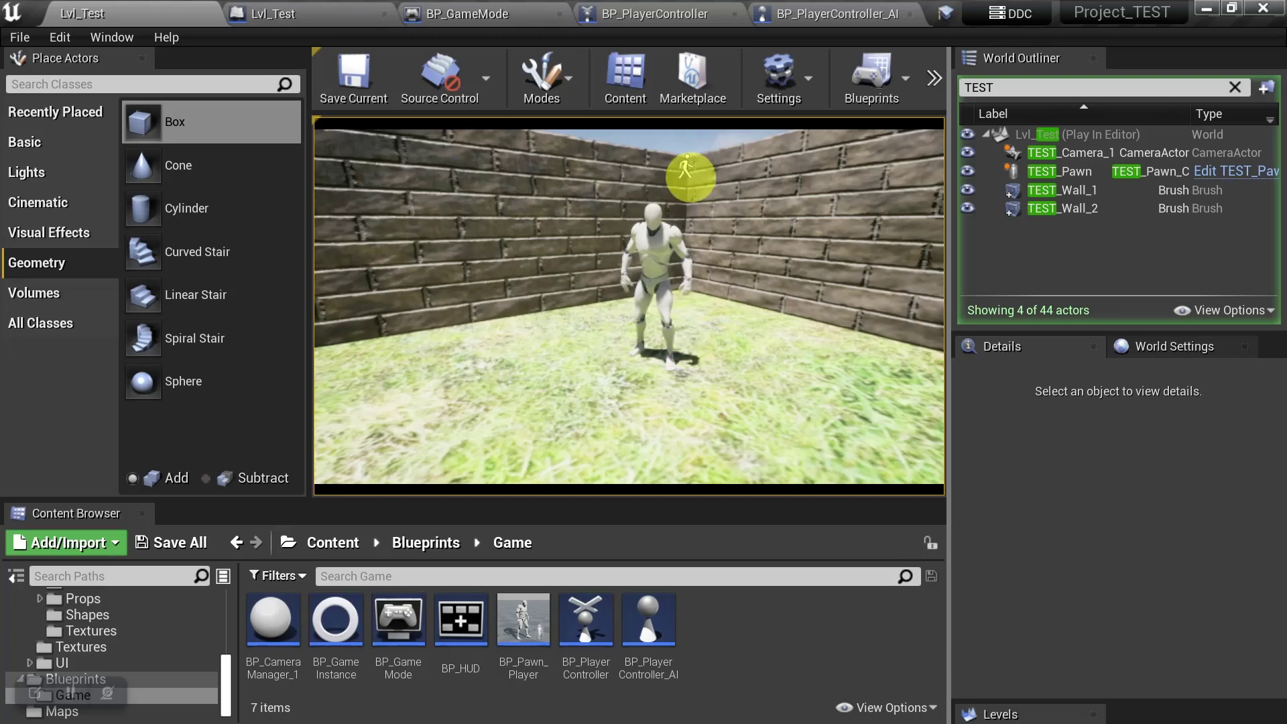
key(Escape)
click(673, 16)
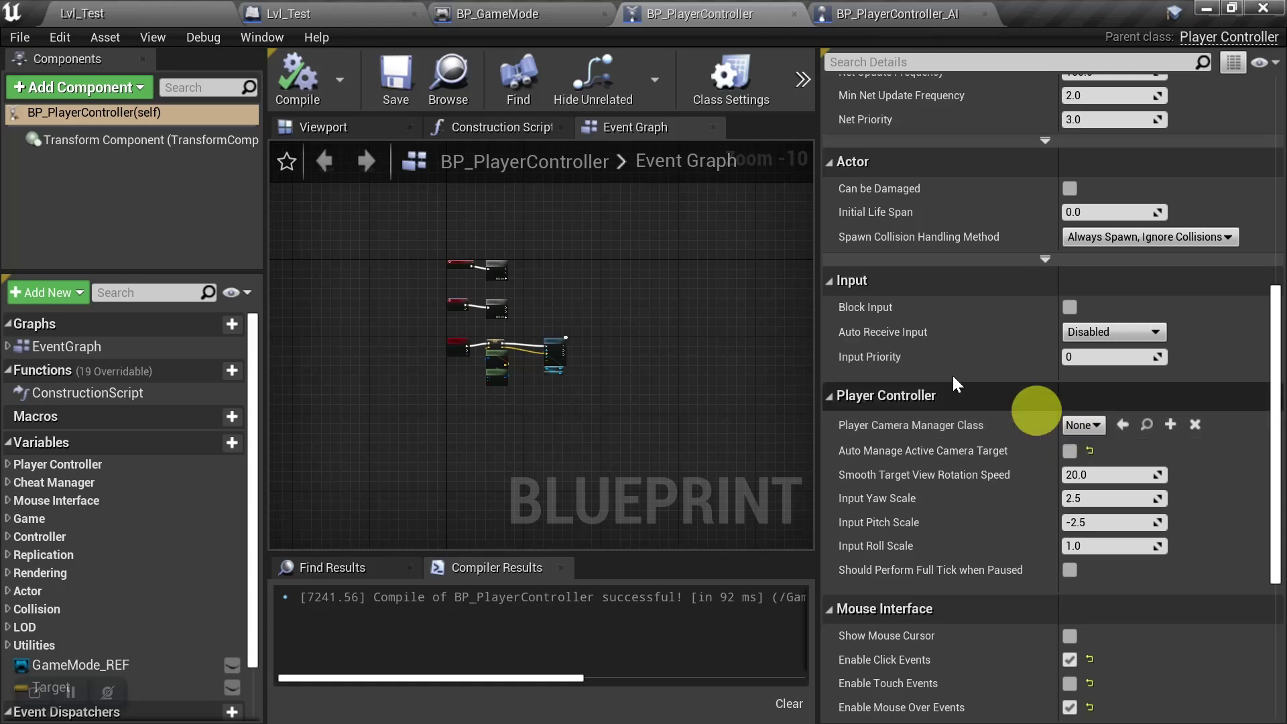
Step: Create a PlayerCameraManager-based Blueprint class named BP_CameraManager in the Game folder
click(162, 12)
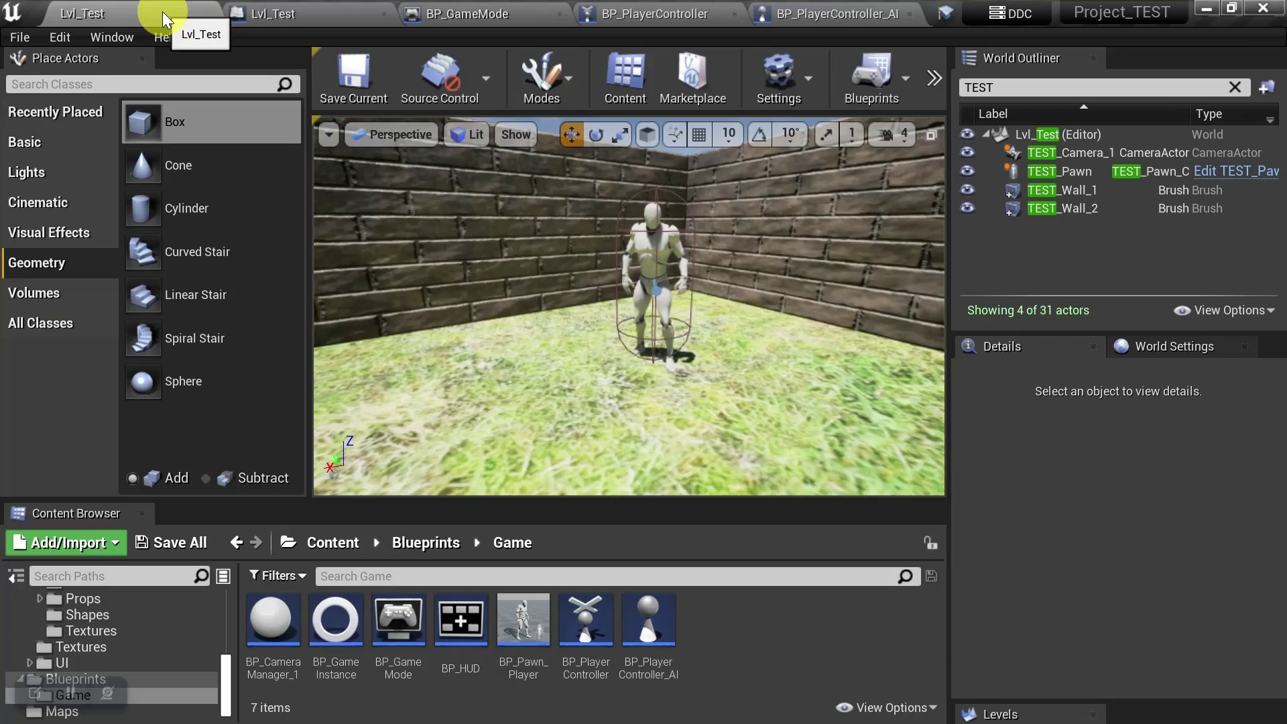
right_click(735, 628)
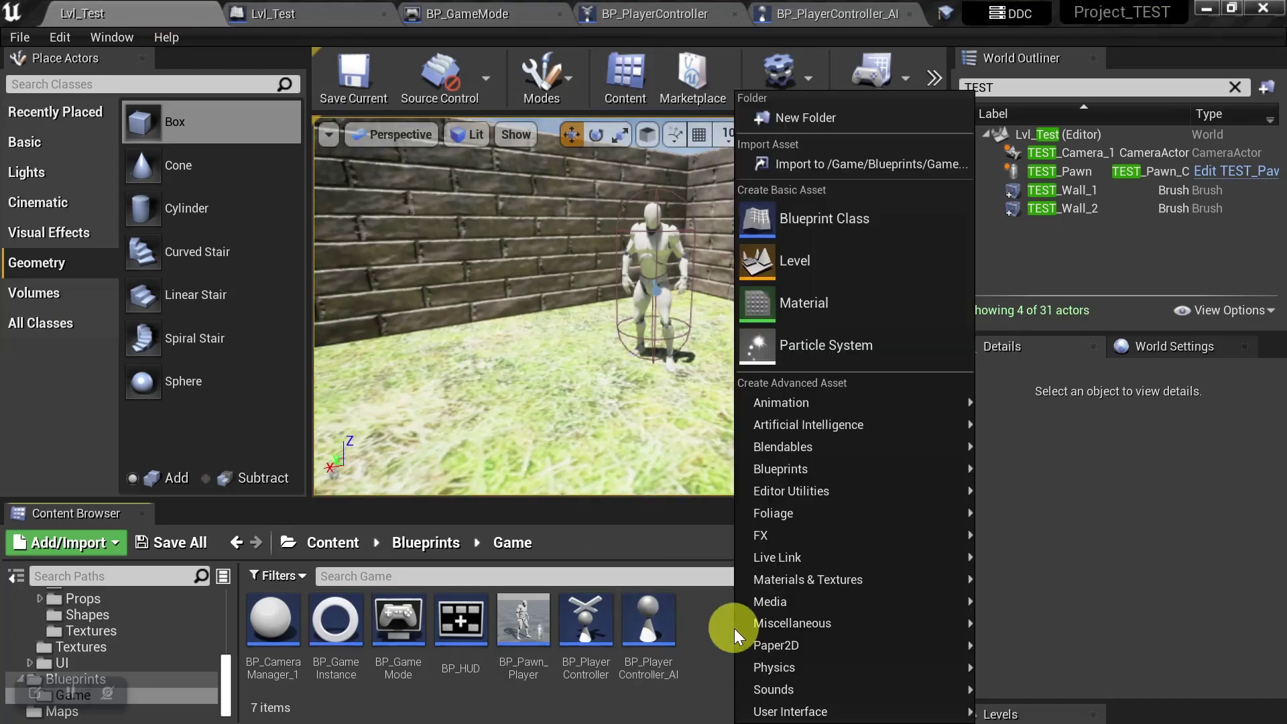
click(818, 219)
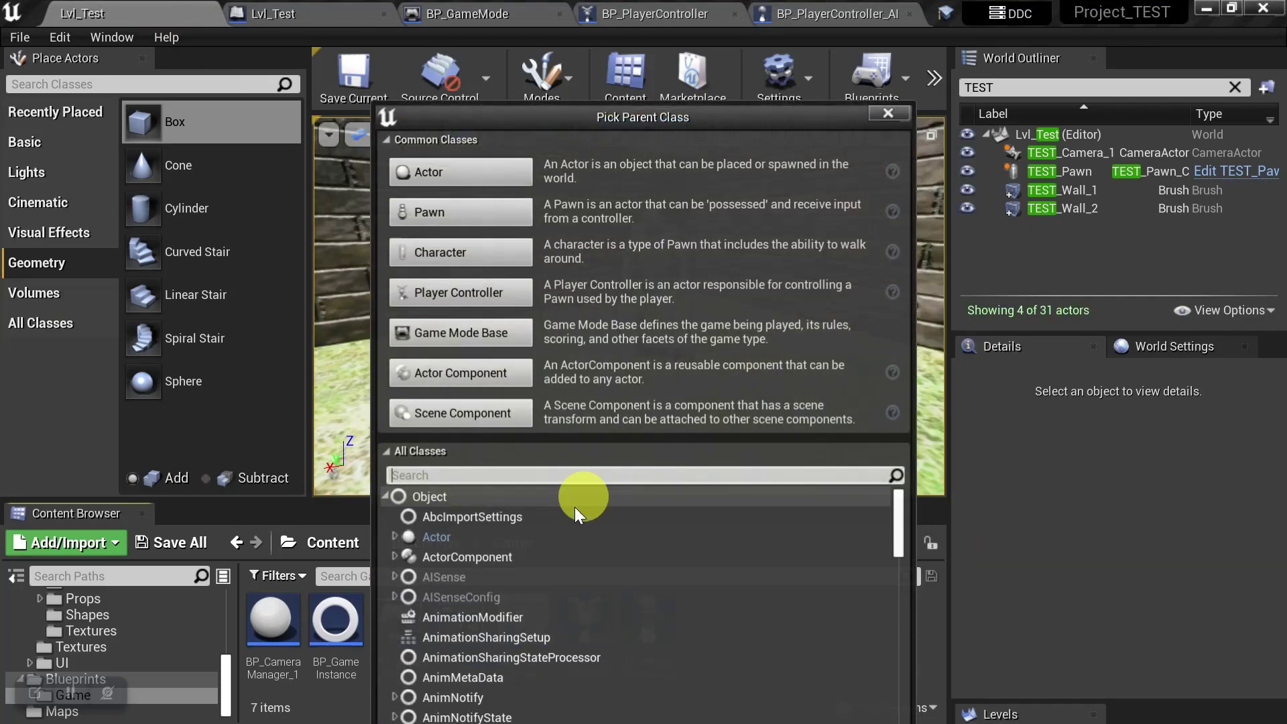
click(462, 473)
text(playercamera)
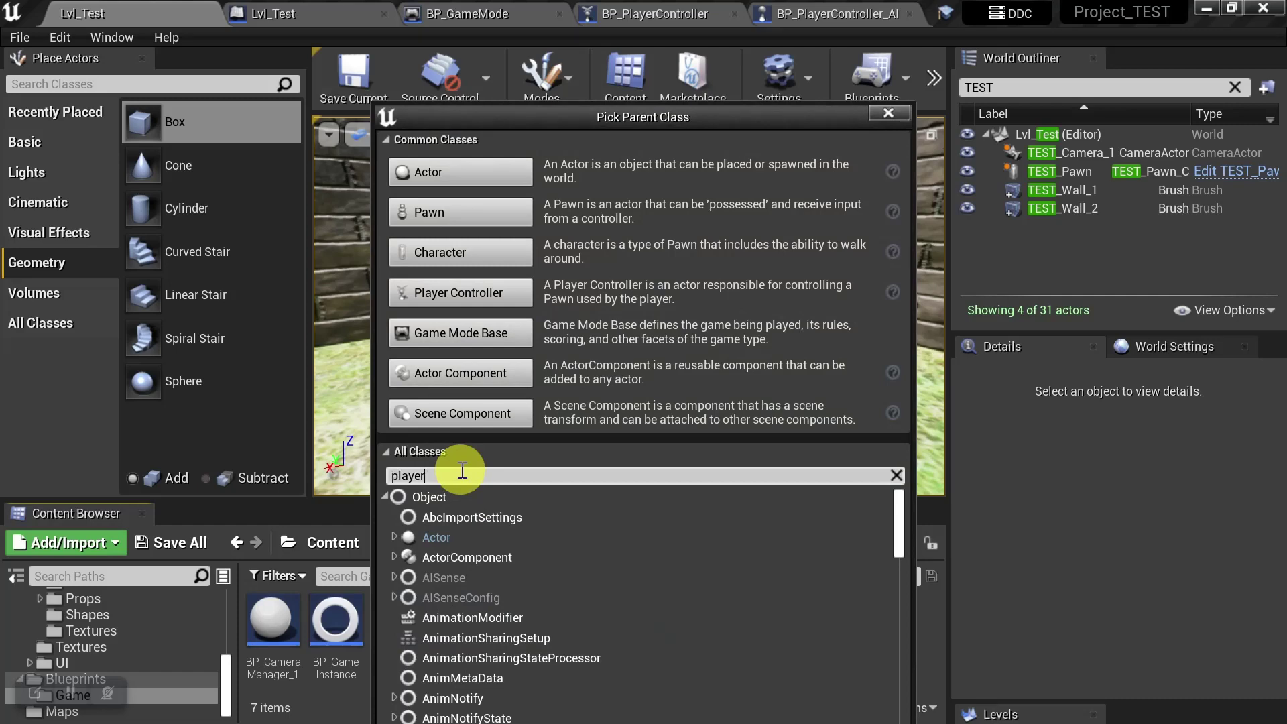
click(498, 539)
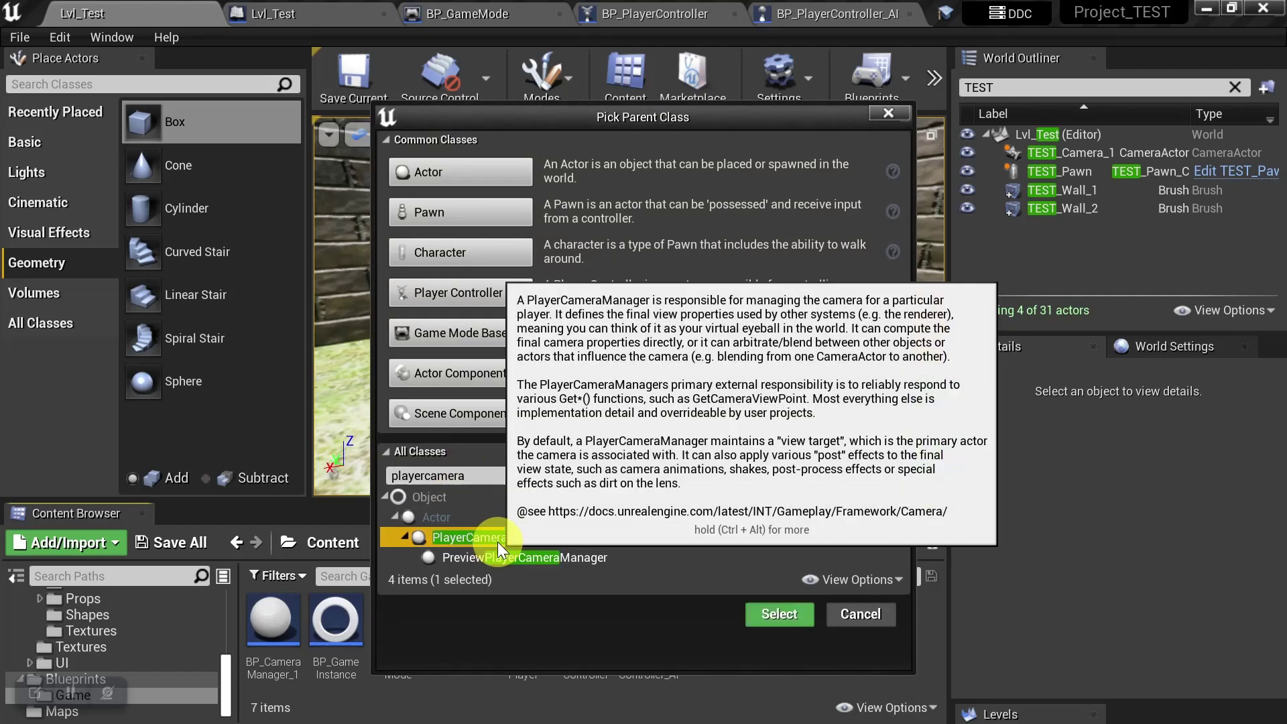
click(789, 615)
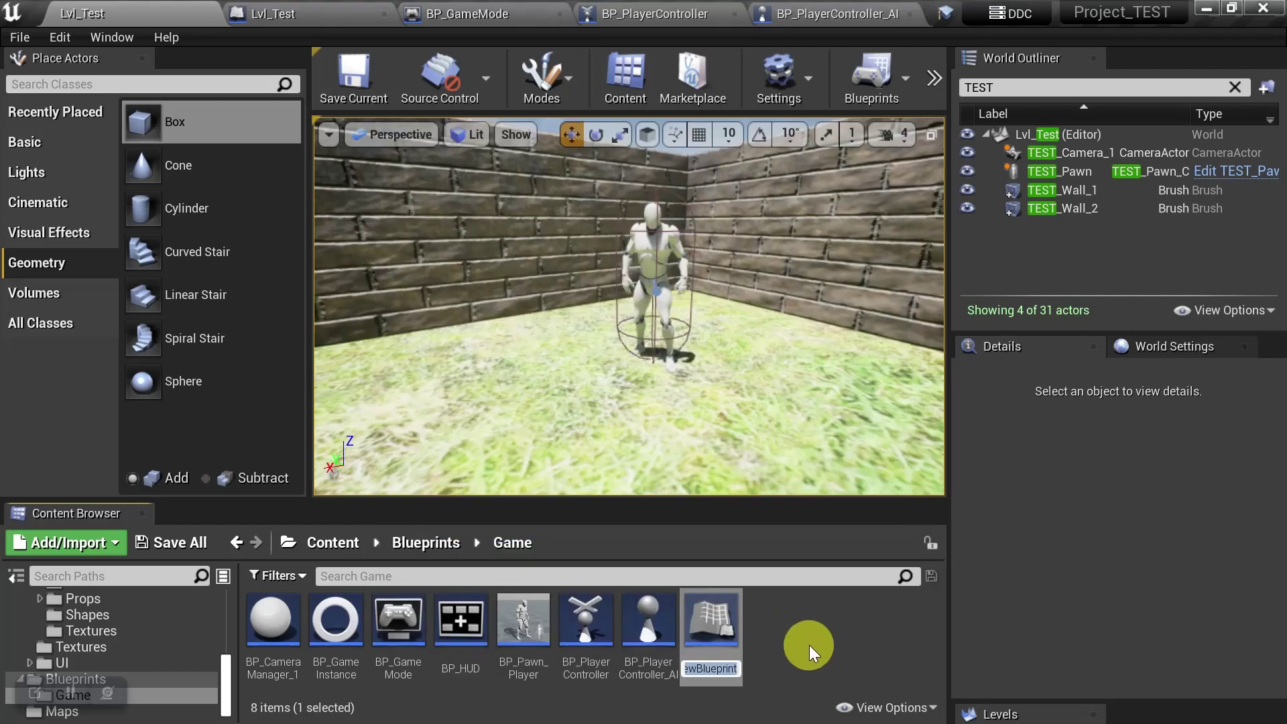
text(BP_)
text(CameraManag)
text(er)
key(Return)
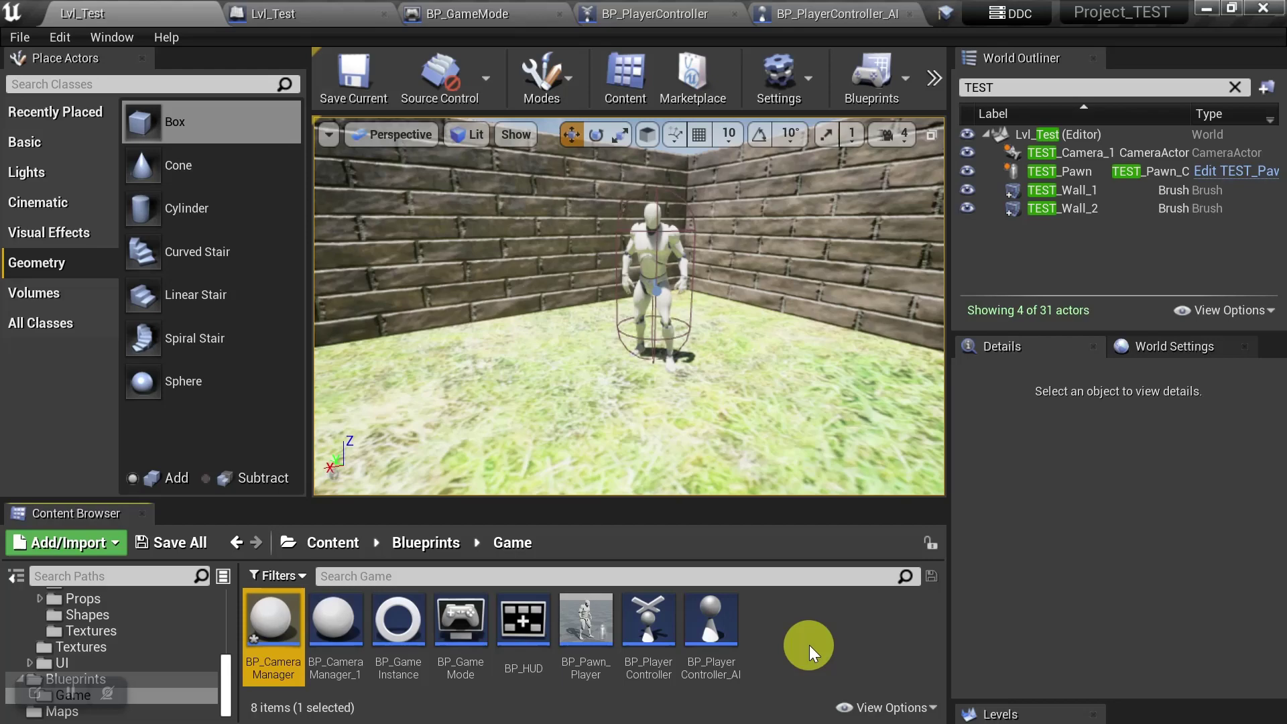
Step: Open BP_CameraManager, view its default Event Graph, and compile it
double_click(272, 632)
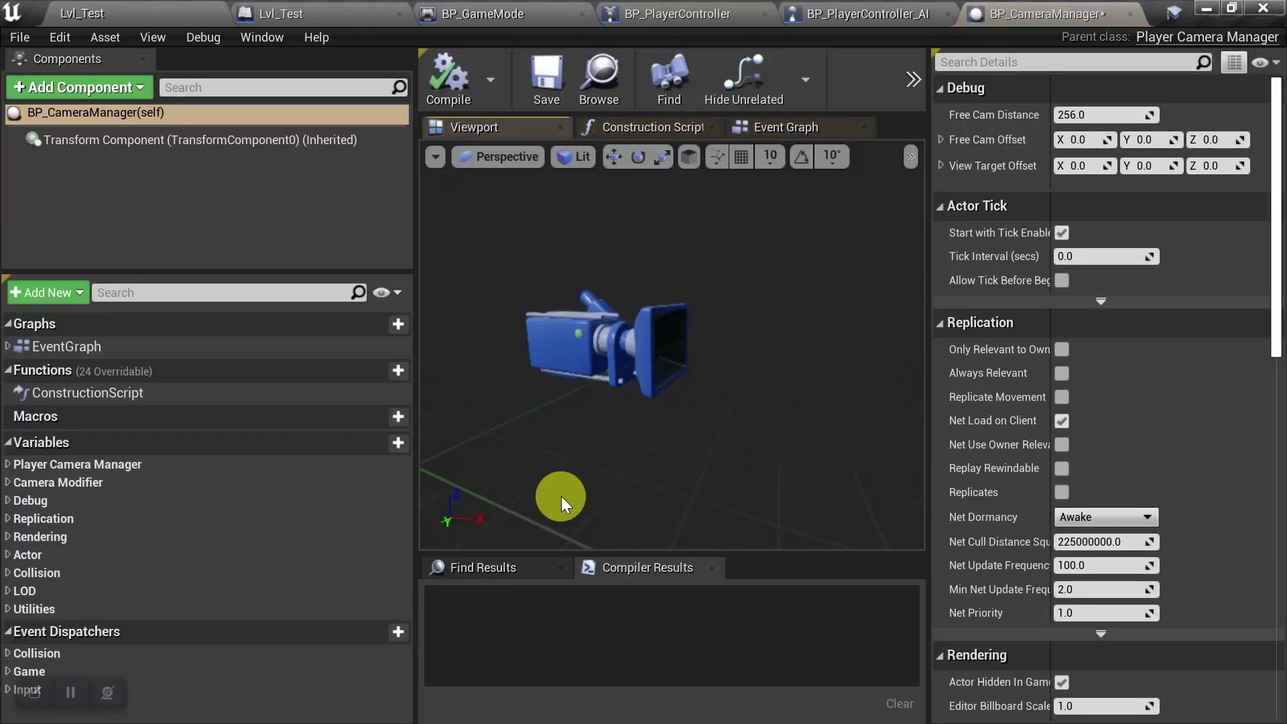
click(787, 132)
scroll(696, 347, down, 3)
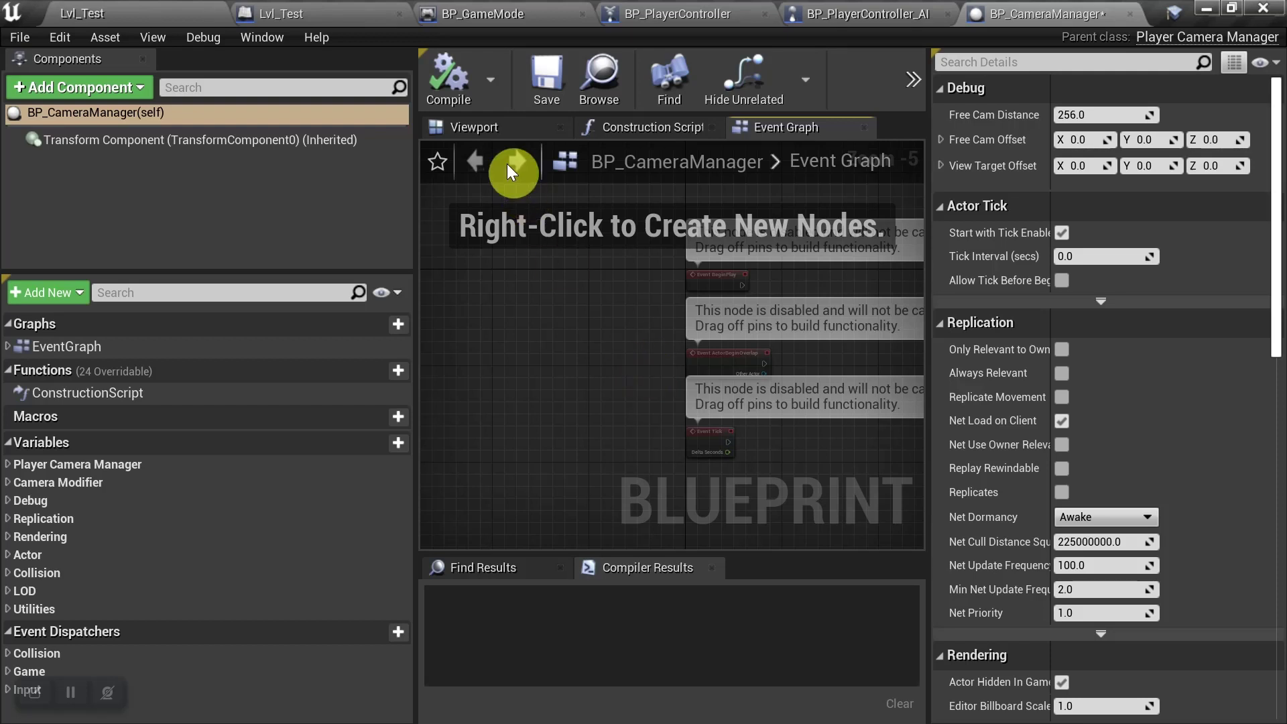
click(456, 93)
Step: Save BP_CameraManager, then set BP_PlayerController's Player Camera Manager Class to BP_CameraManager and compile
click(536, 86)
click(162, 15)
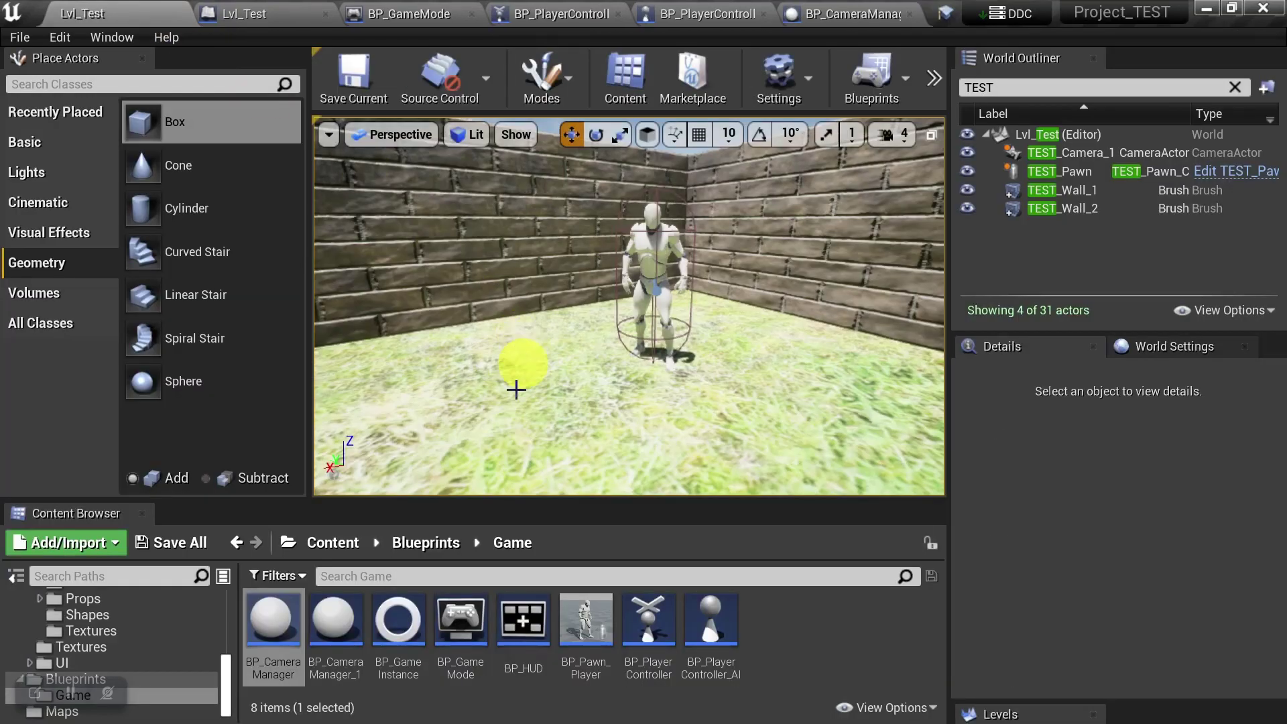
click(566, 16)
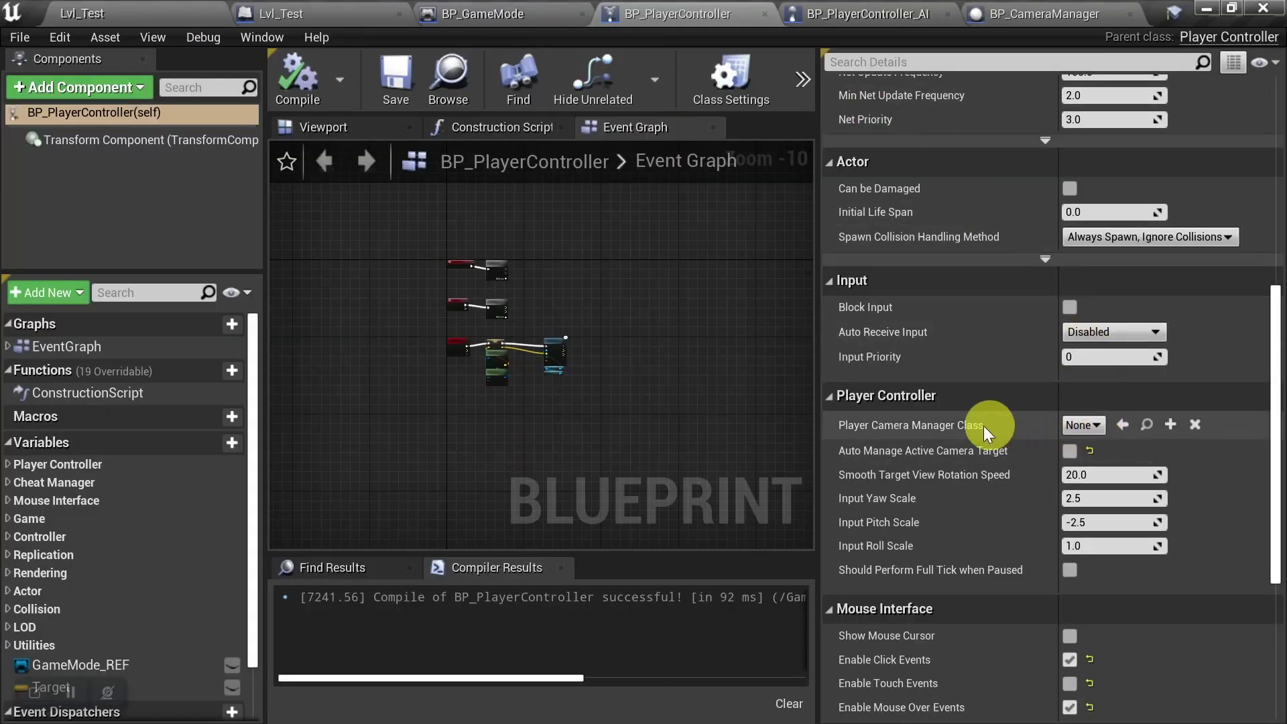
click(1081, 425)
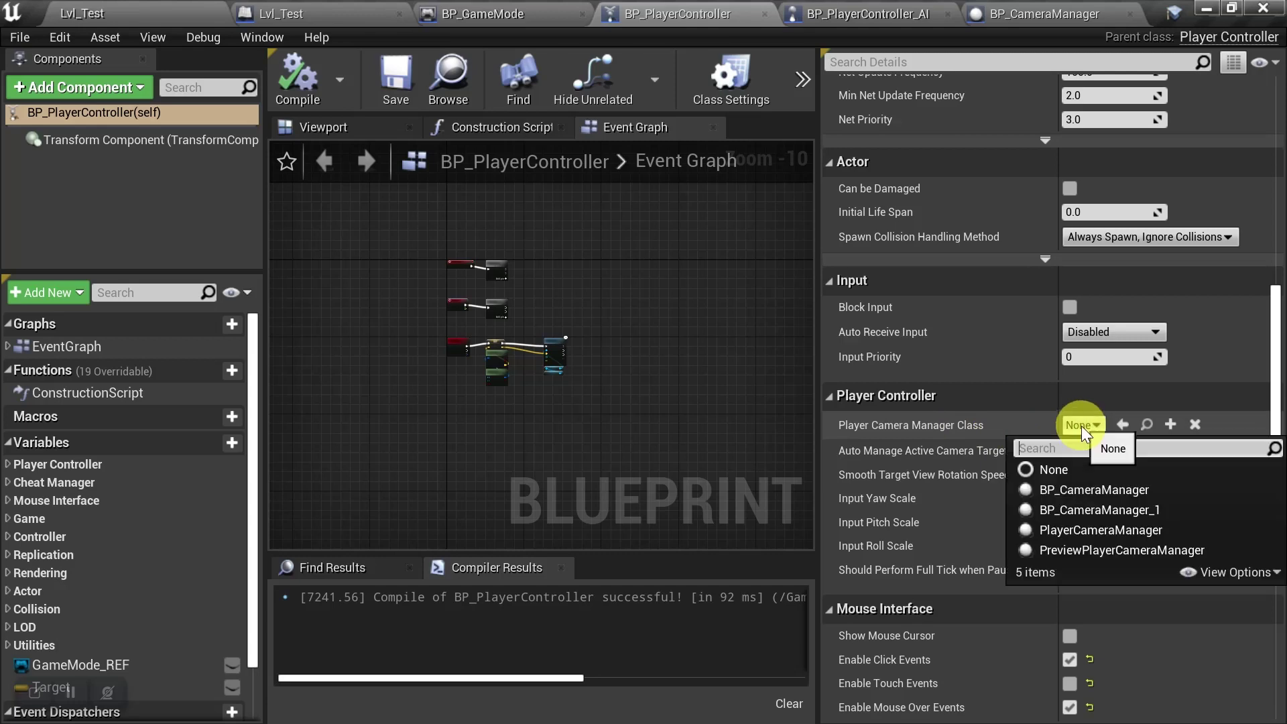
click(1089, 489)
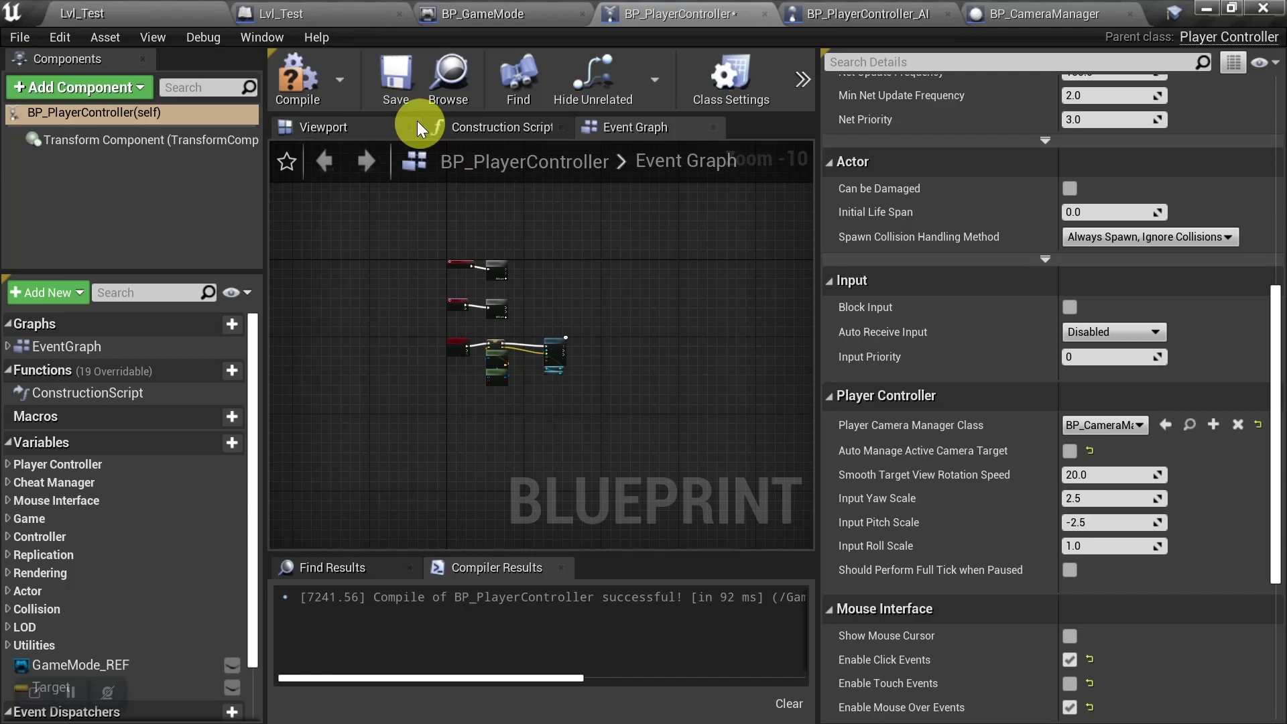
click(290, 70)
Step: Save BP_PlayerController and start a Play In Editor session of Lvl_Test
click(392, 73)
click(131, 6)
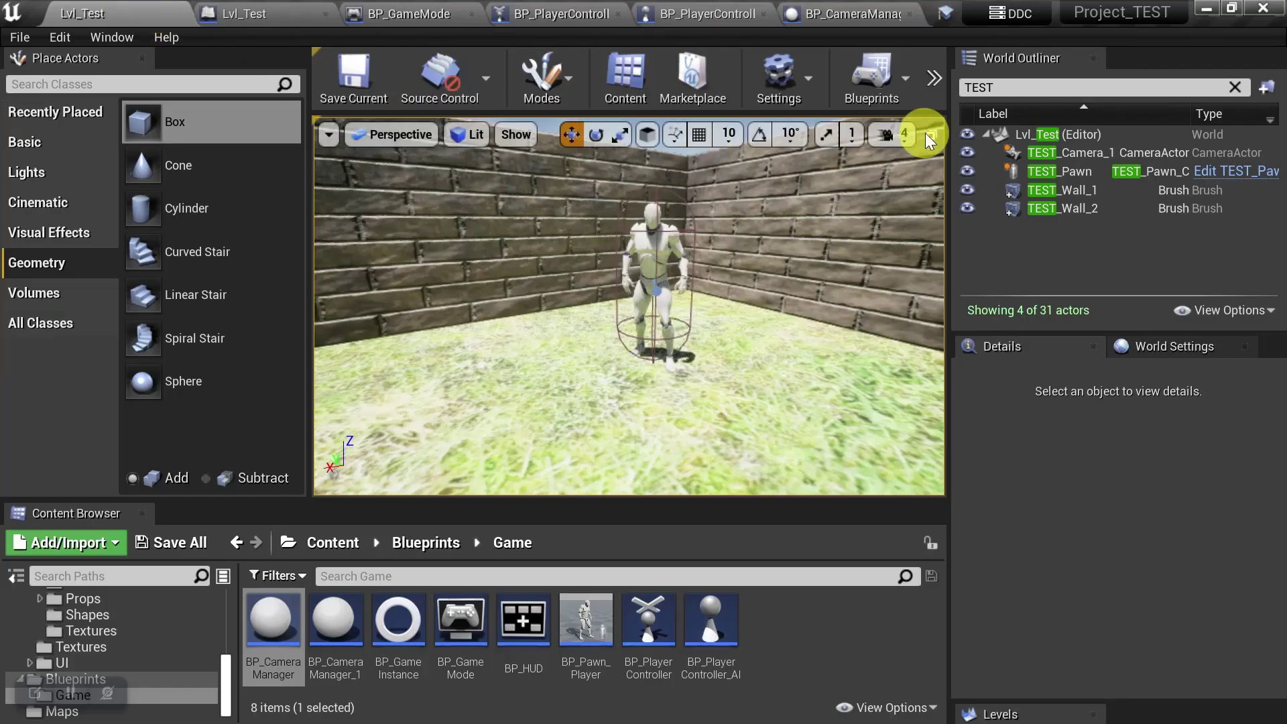
click(934, 77)
click(967, 201)
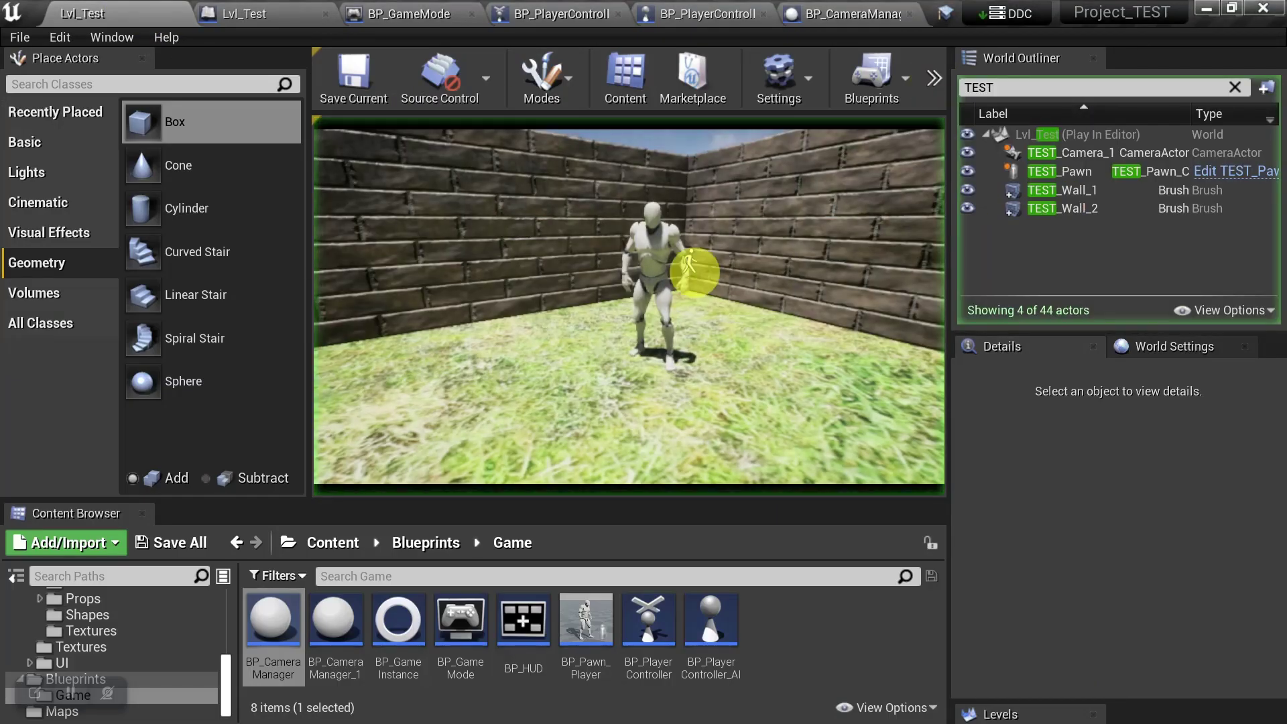